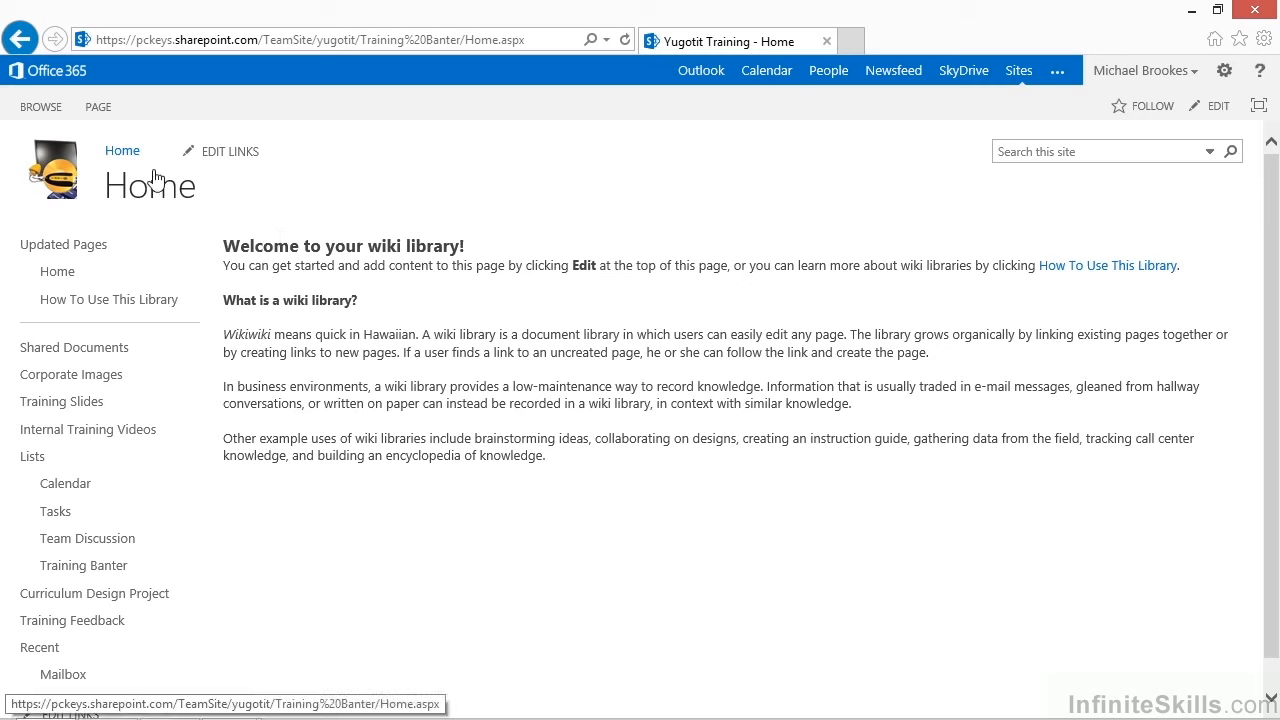
Open the wiki Home page for editing and change its heading to "Welcome to Training Banter!"
left_click(93, 107)
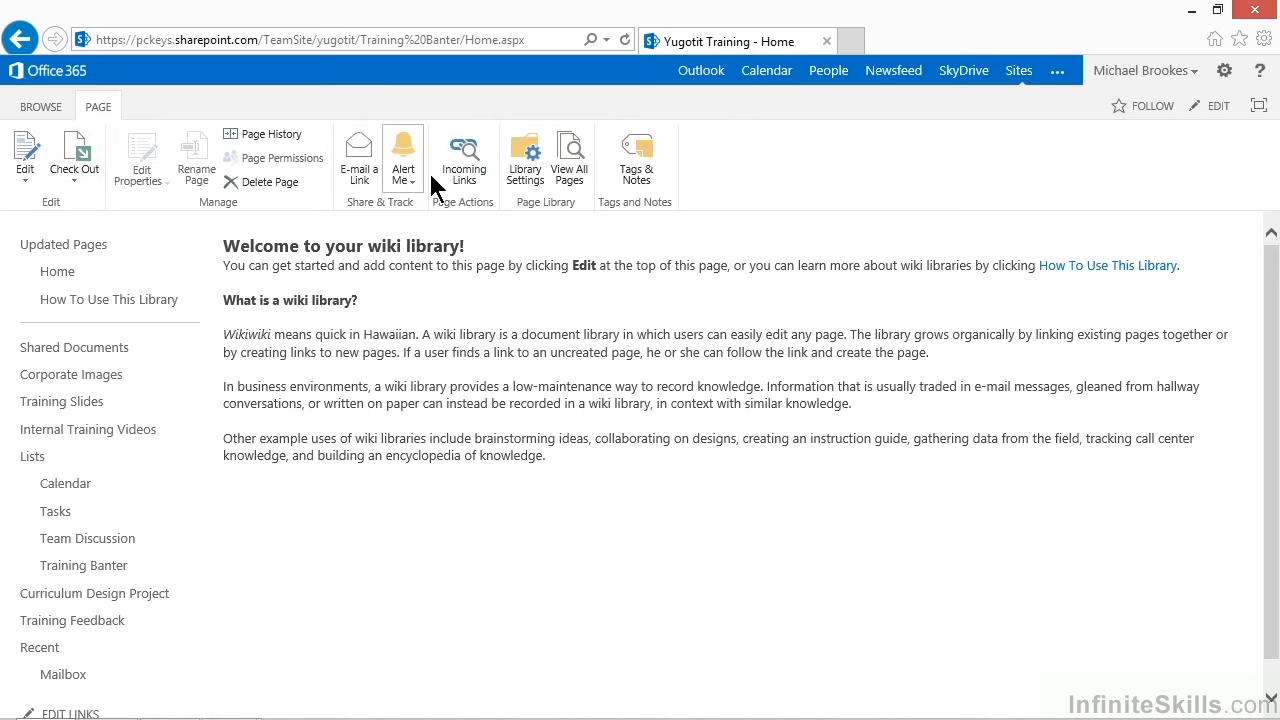
left_click(23, 148)
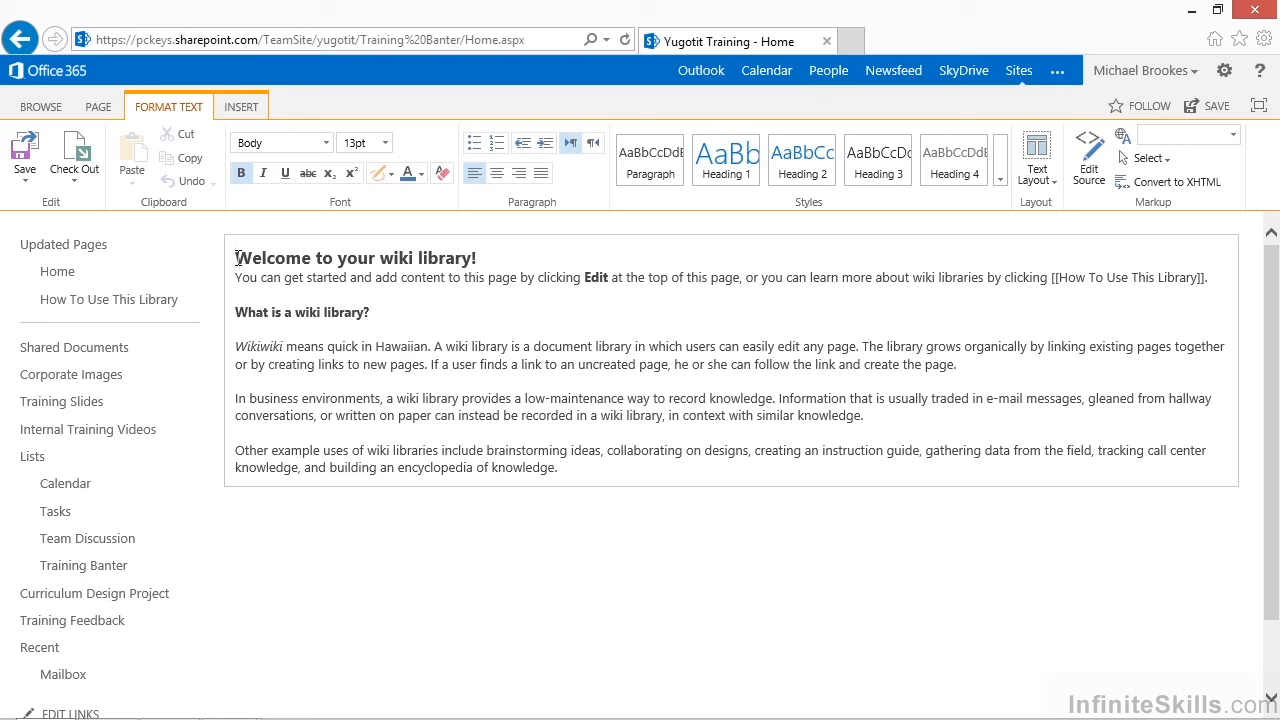
left_click_drag(313, 258, 450, 258)
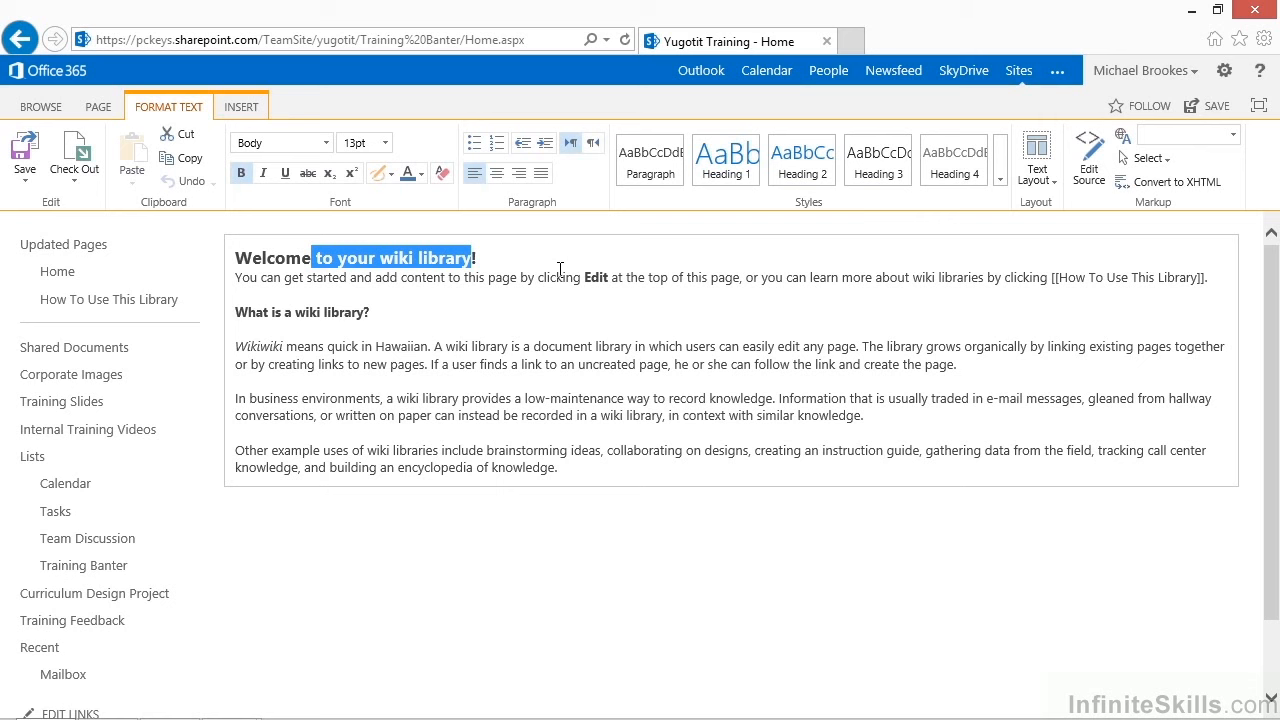
type("to Training Banter")
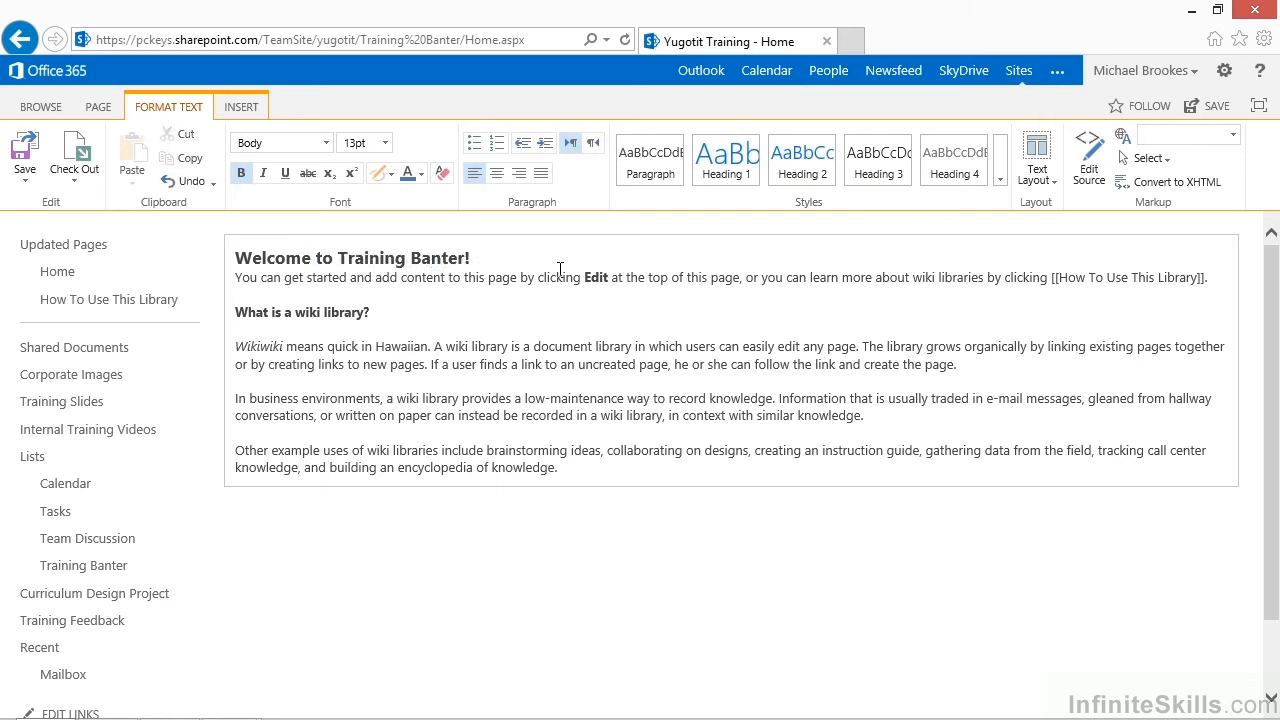
Begin the first paragraph with "This is the place for Yugotit trainer to voice concerns, talk about experiences and even ask for advice on everything training."
key("Down")
key("Home")
type("This is the place for Yugotit")
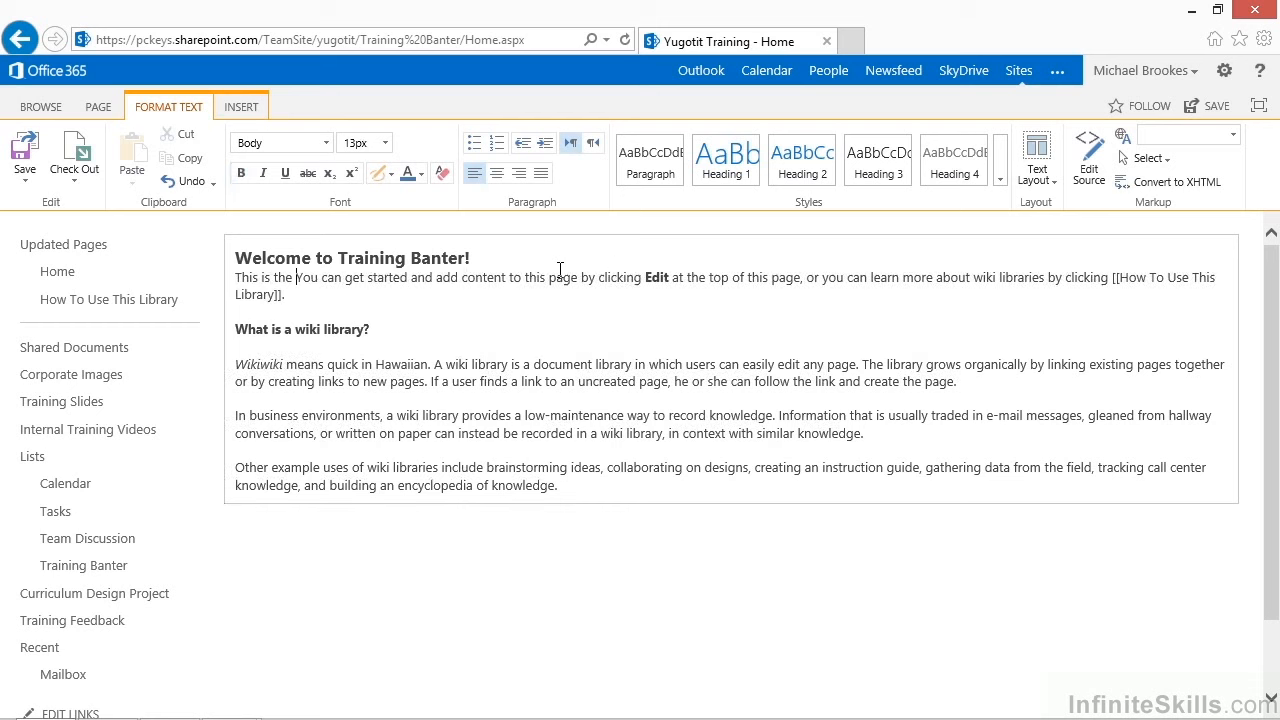
type(" trainer to voice conxwrnas, talk about experi")
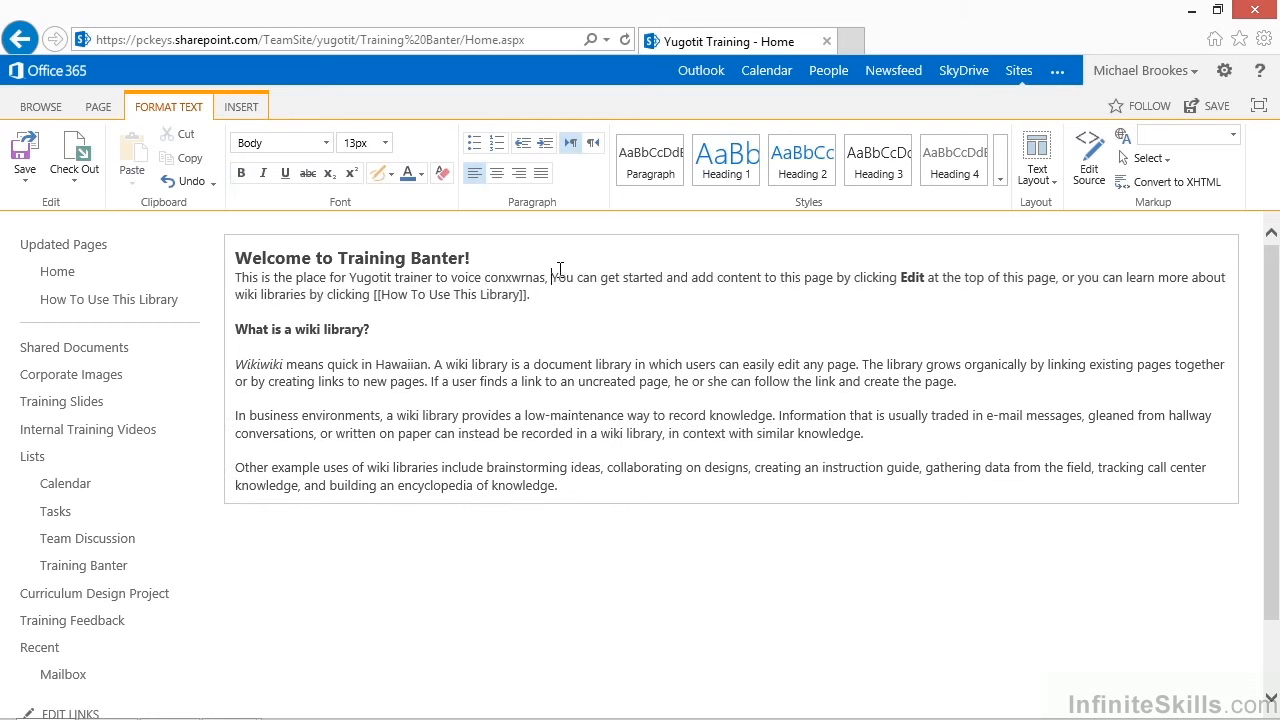
type("ences and even ask for advice on everything training.")
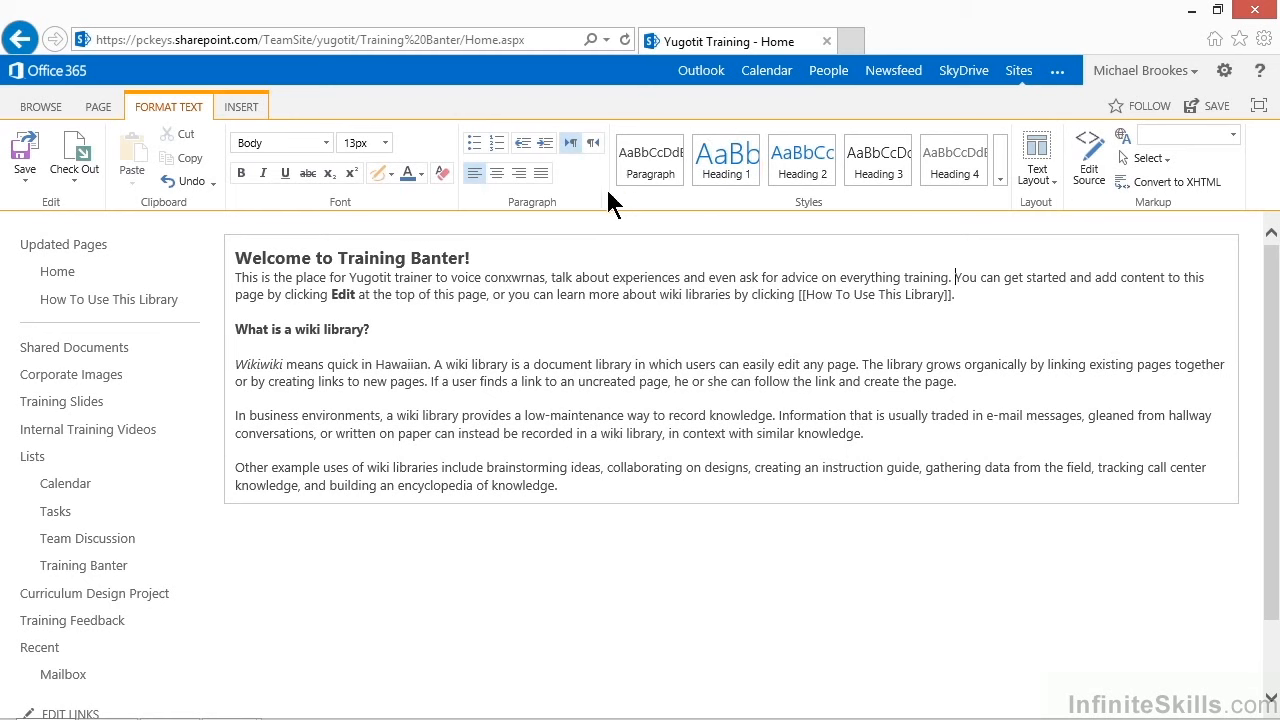
left_click(250, 112)
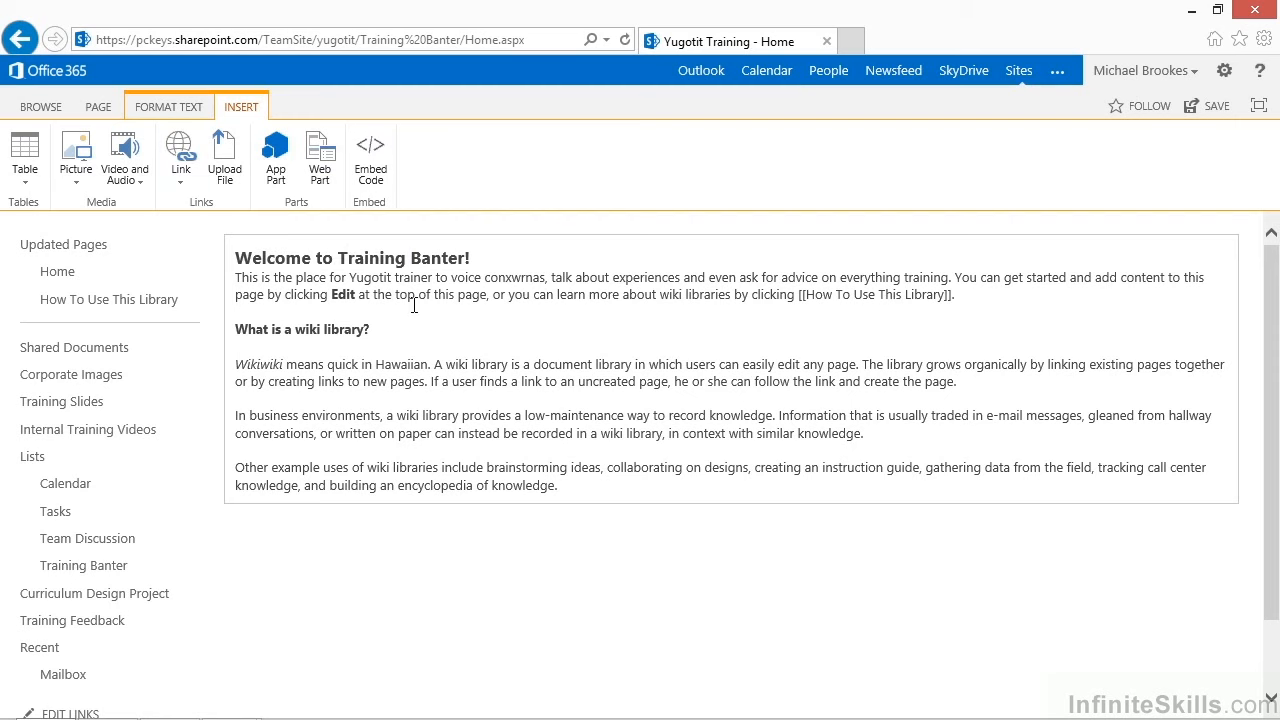
left_click_drag(485, 283, 548, 297)
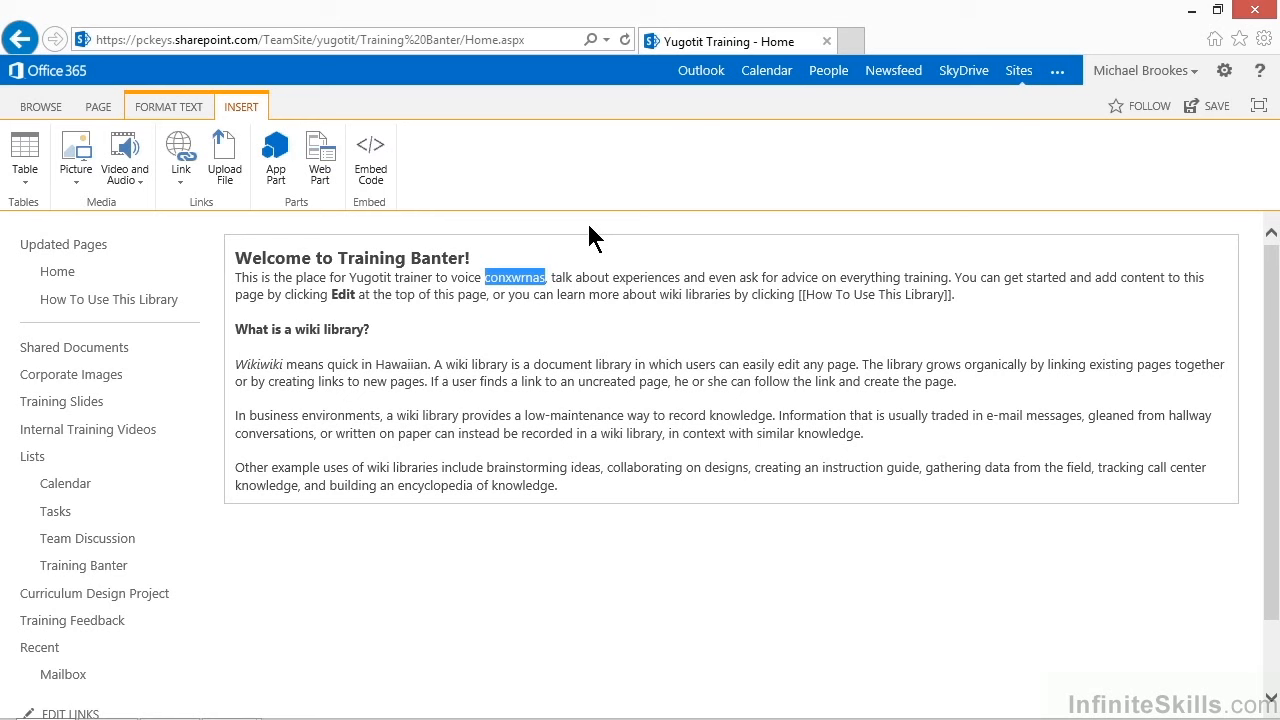
type("concerns")
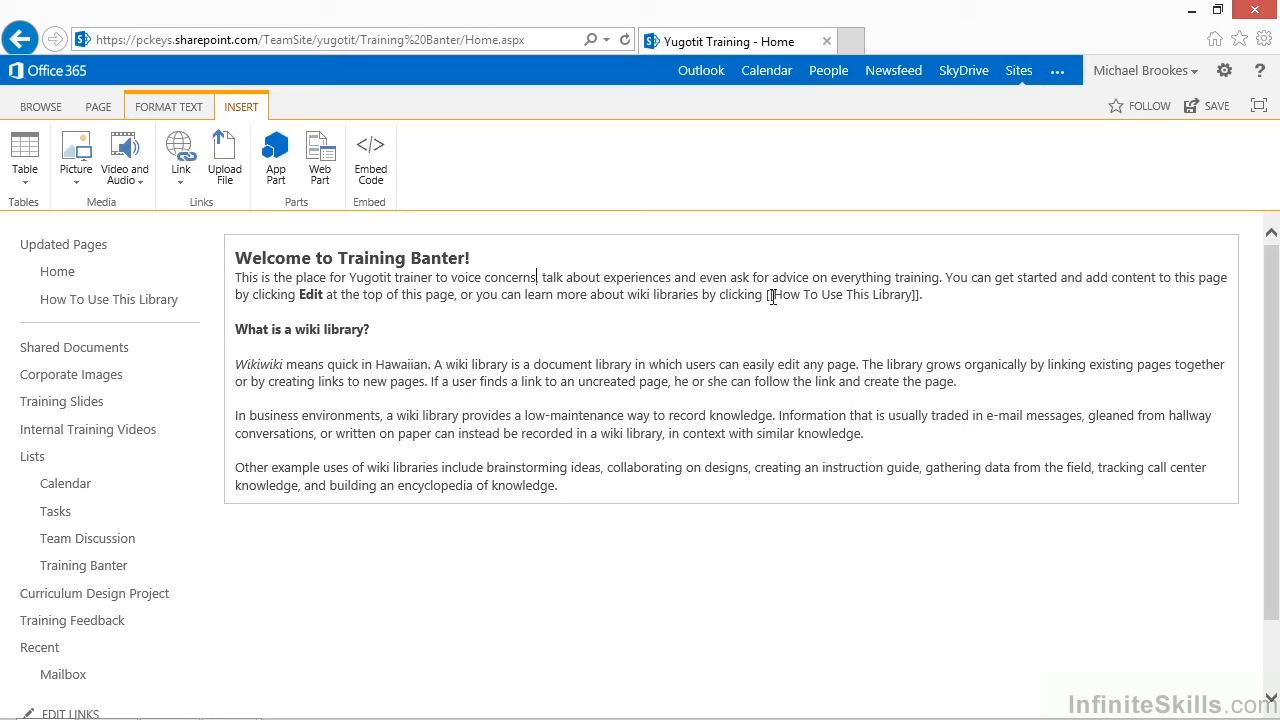
Add a line reading "Click here to view [[List:" below the first paragraph, using the suggested List entry and leaving the wiki link brackets open
left_click_drag(762, 297, 922, 300)
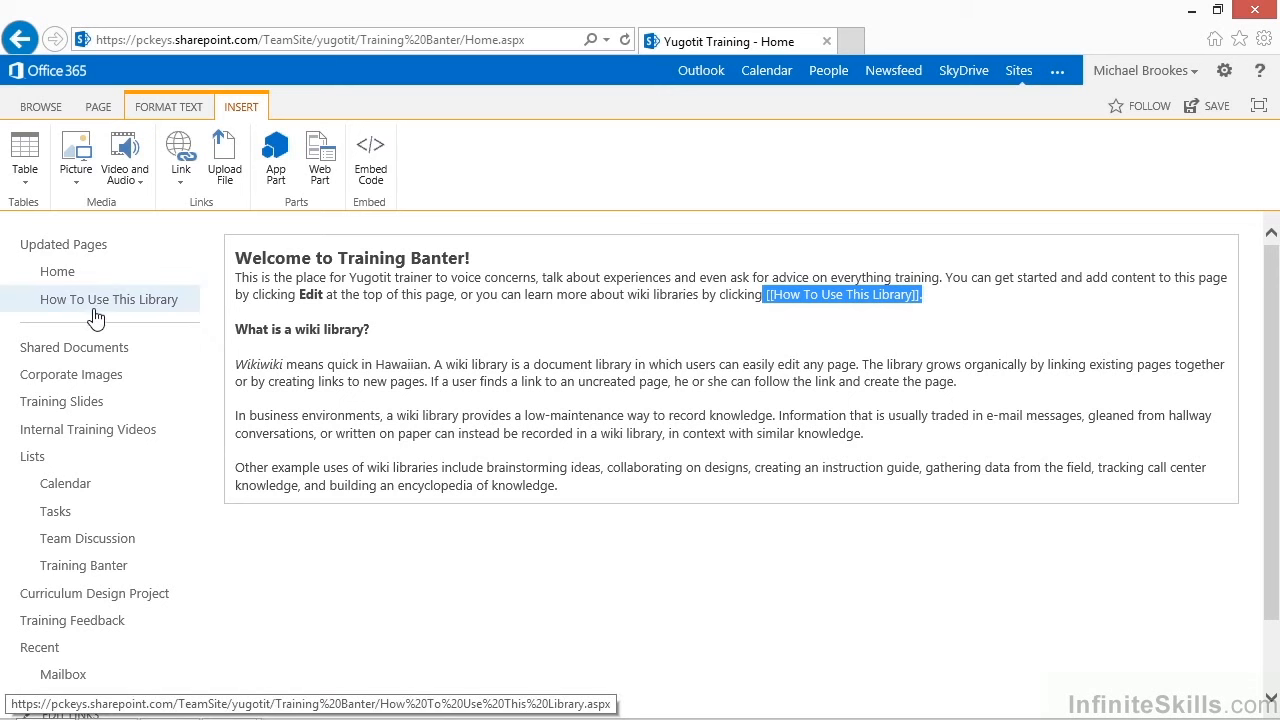
left_click(758, 300)
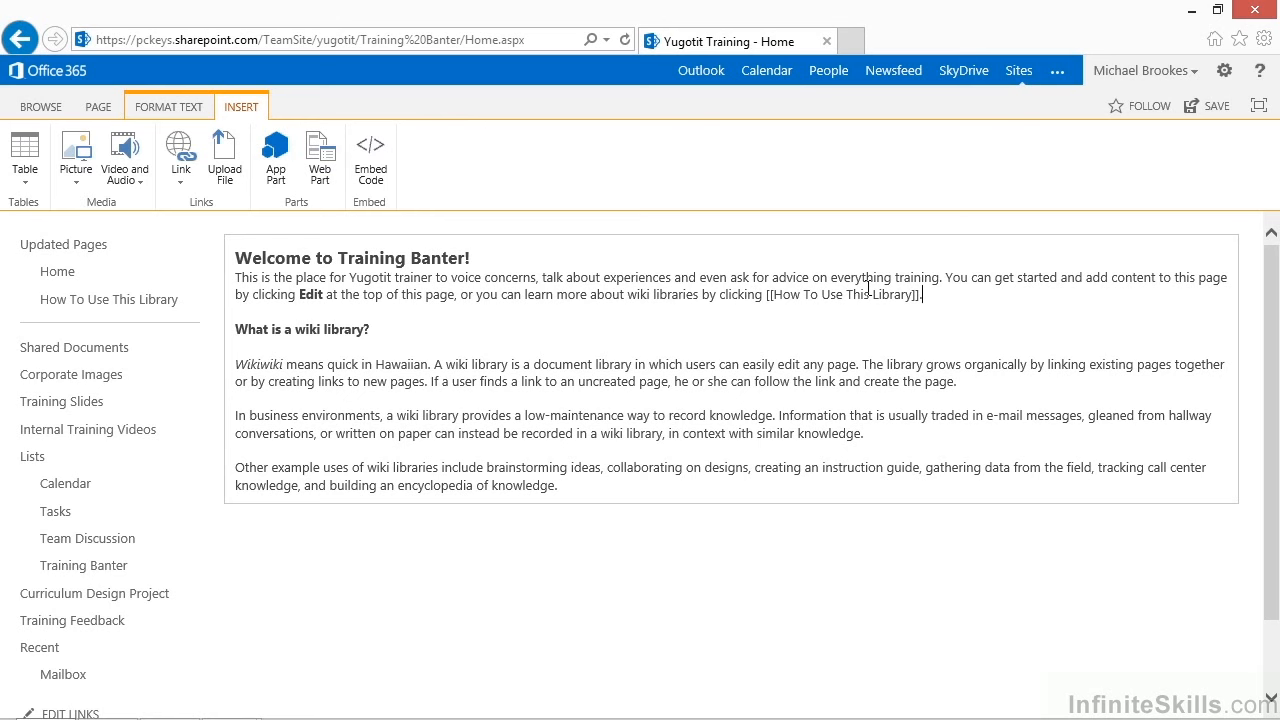
key("Return")
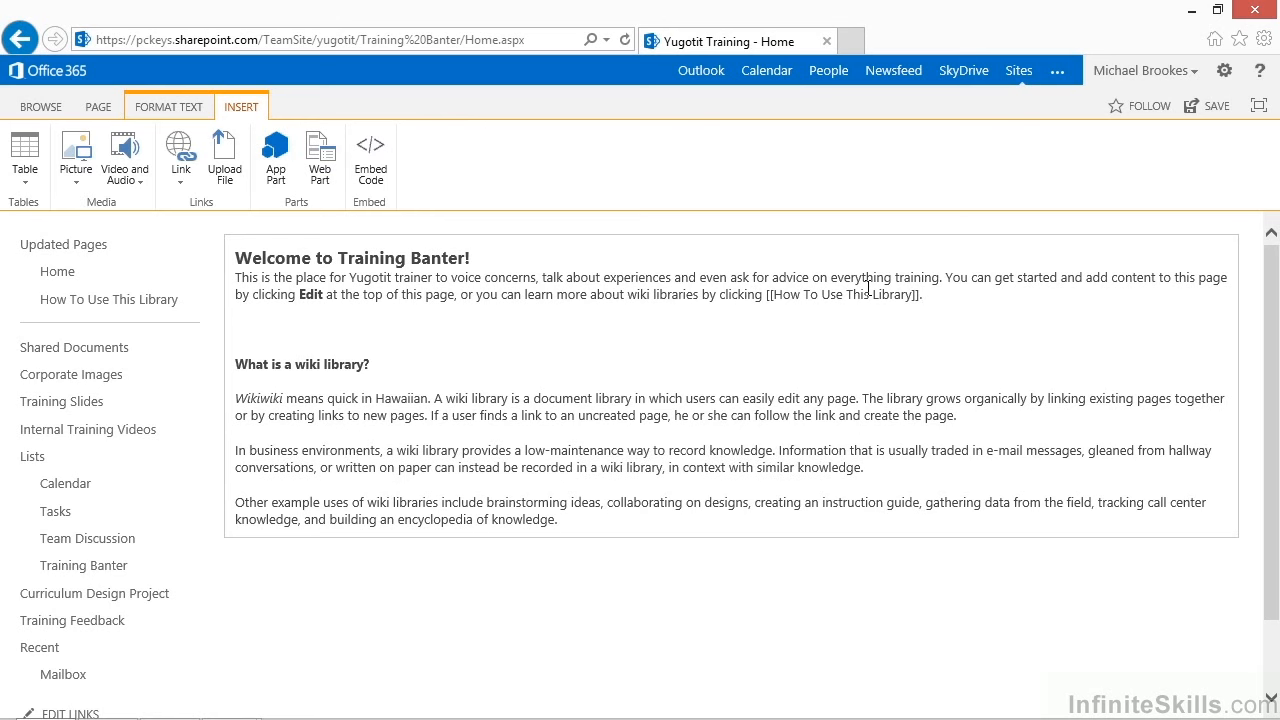
type("Click here to view")
type("[[")
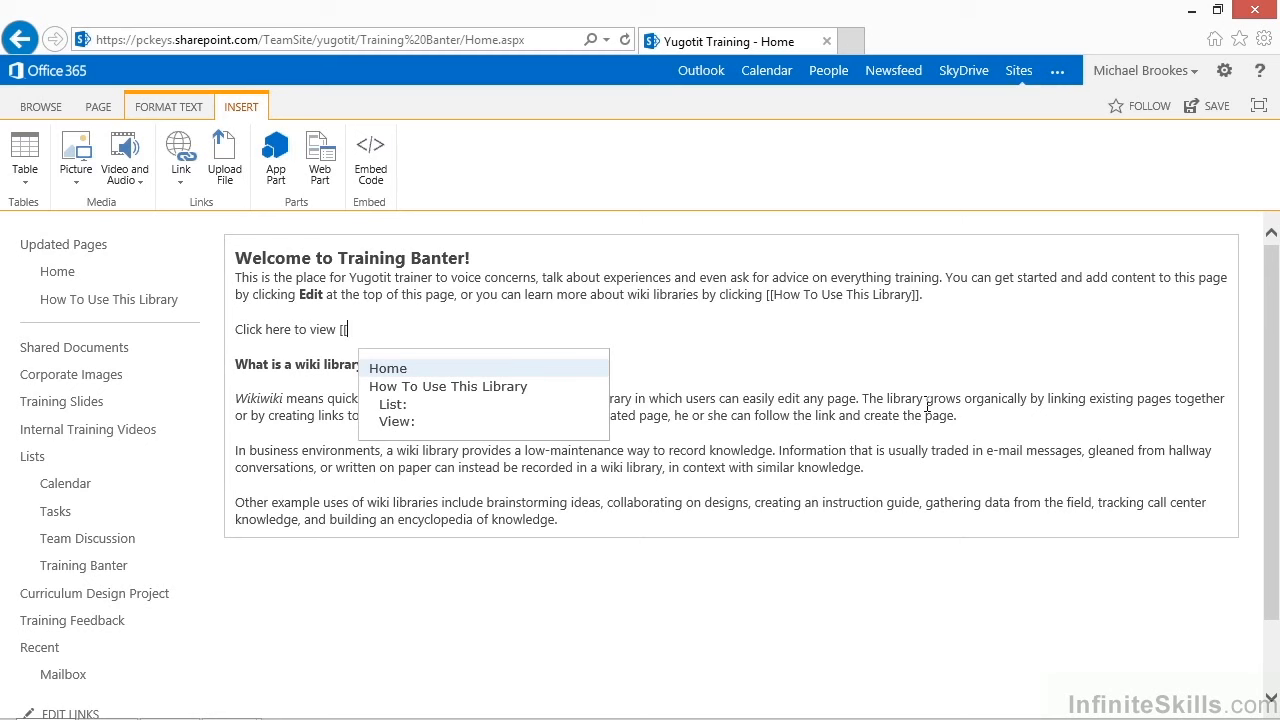
key("Down")
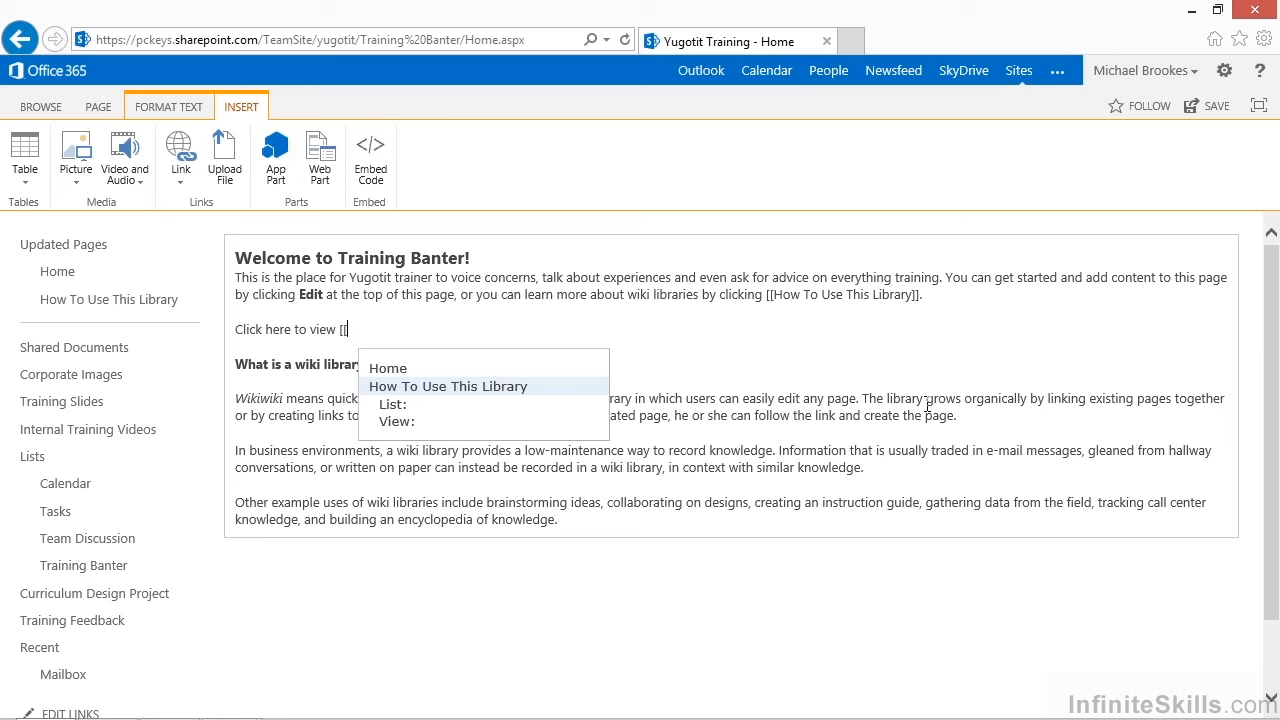
key("Down")
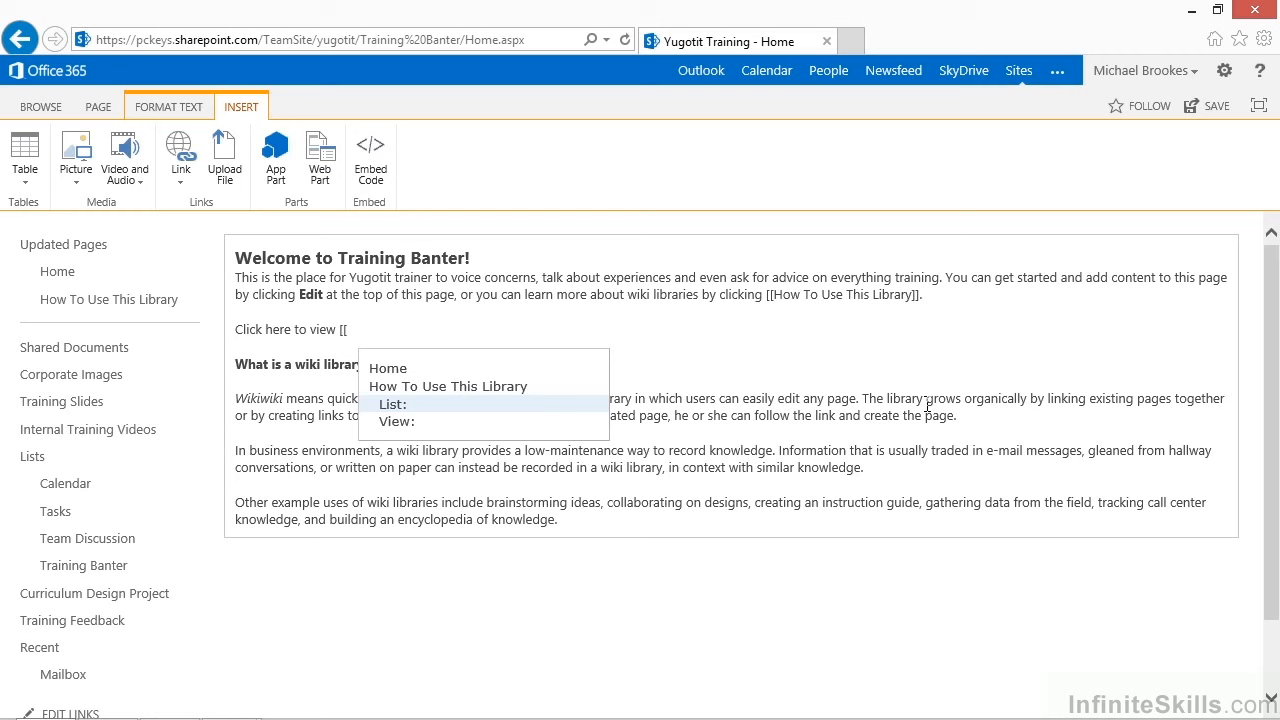
key("Return")
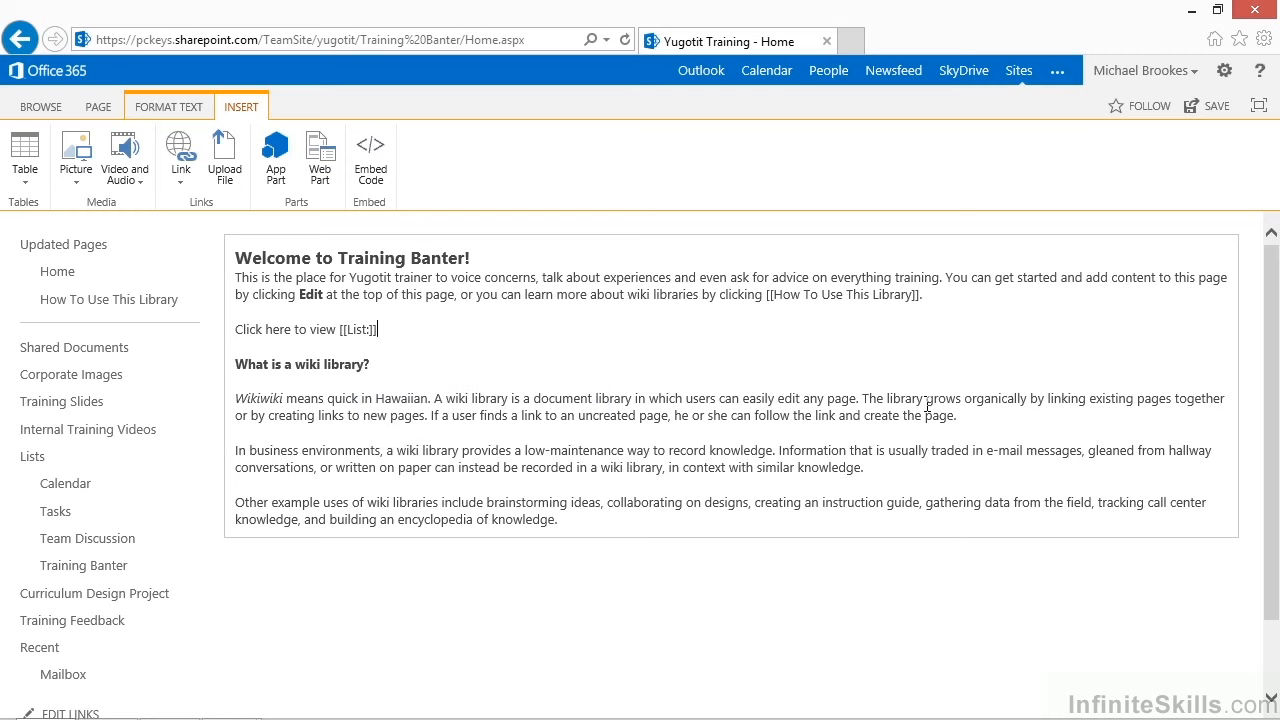
key("Delete")
key("Delete")
Insert a SharePoint link to the Calendar after "List:" and close the wiki link with "]]"
left_click(181, 182)
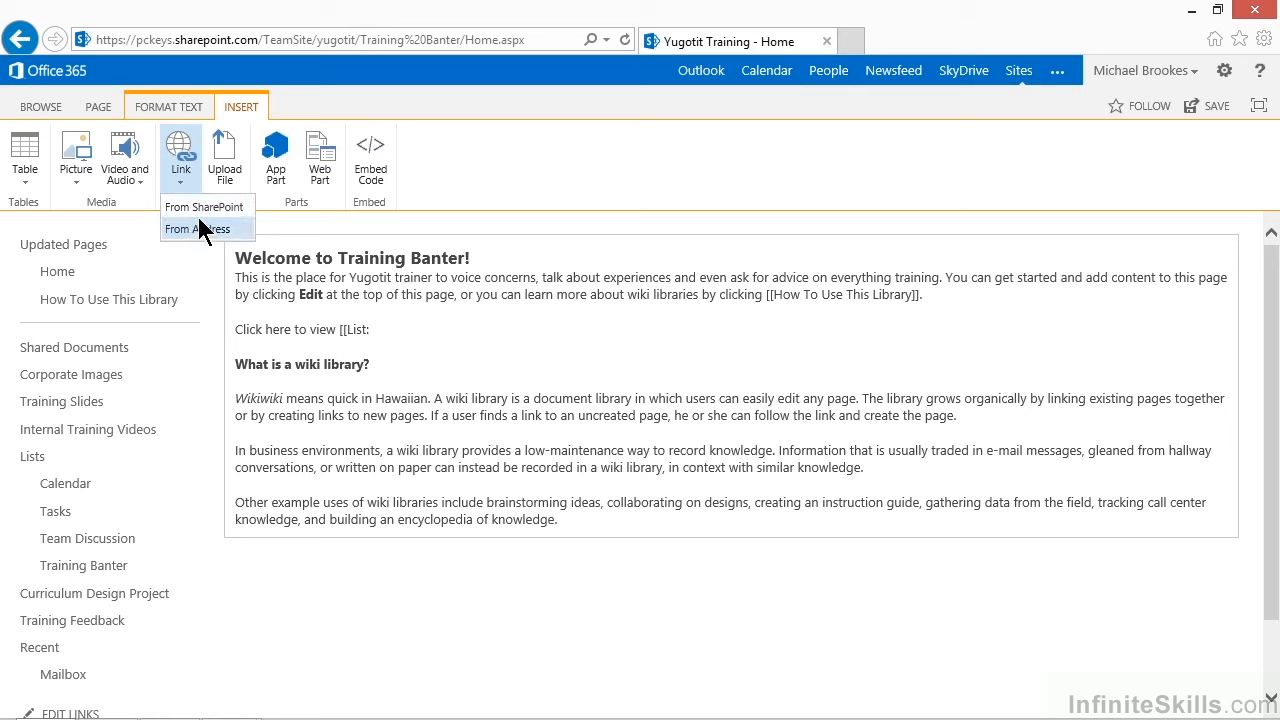
left_click(202, 208)
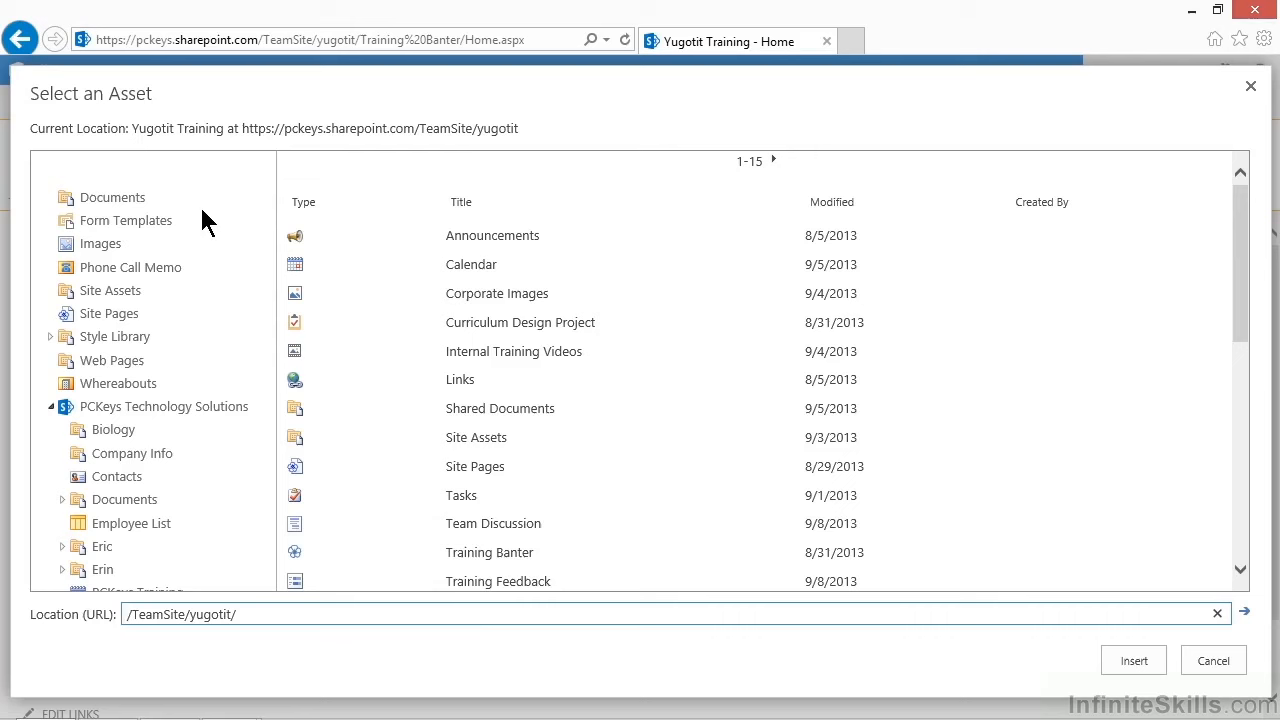
double_click(296, 266)
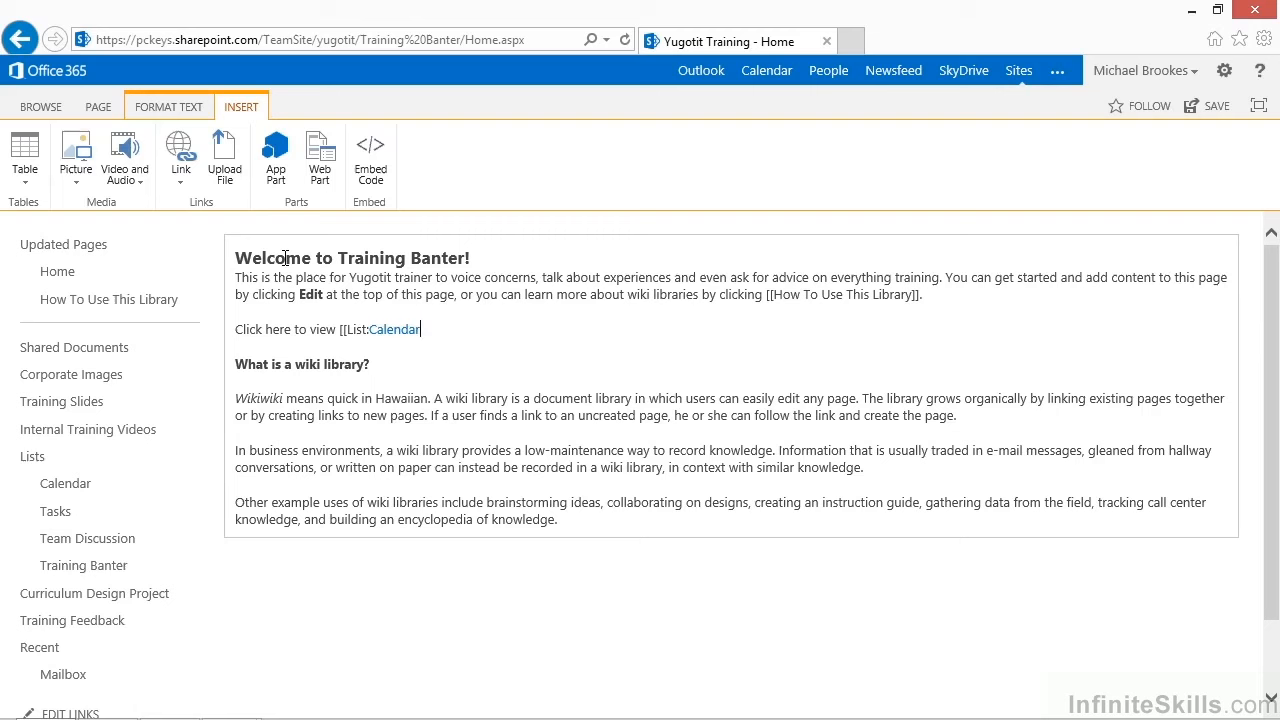
type("]]")
Delete the default text from "What is a wiki library?" to the end and save the page
key("shift+Down")
key("shift+Down")
key("shift+Down")
key("shift+Down")
key("shift+Down")
key("shift+Down")
key("shift+Down")
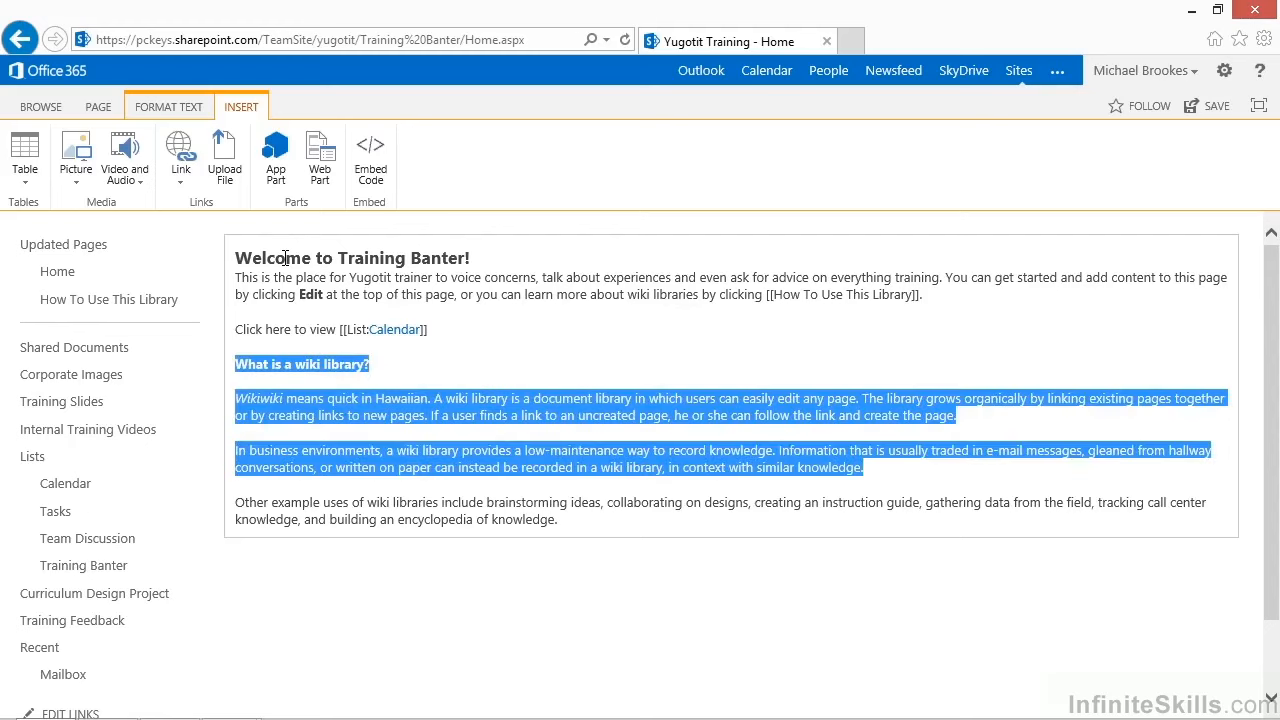
key("shift+Down")
key("shift+Down")
key("Delete")
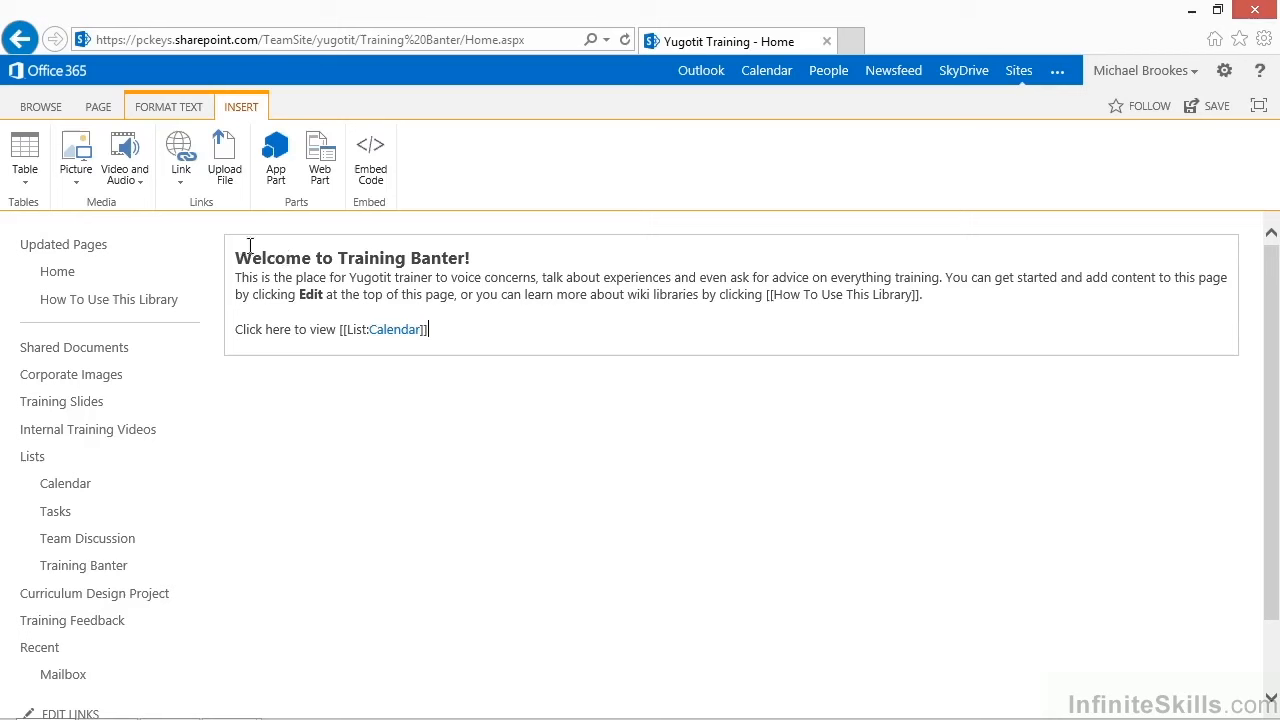
left_click(97, 111)
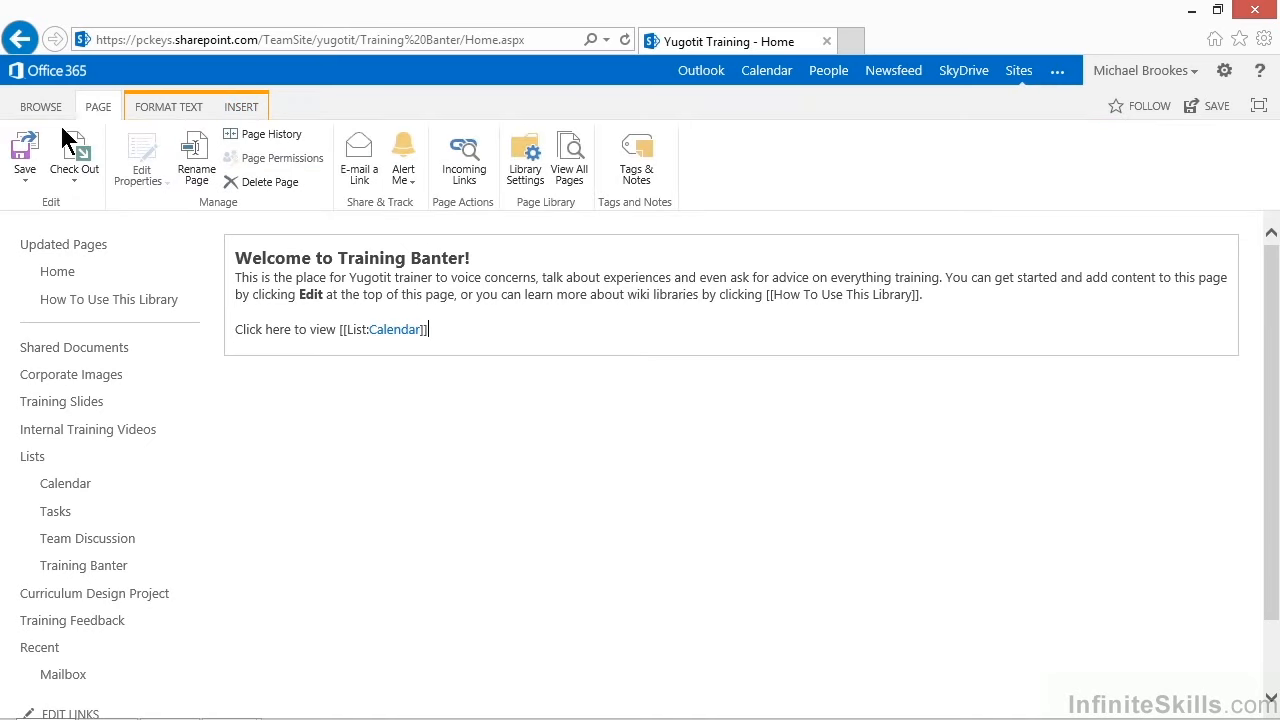
left_click(25, 155)
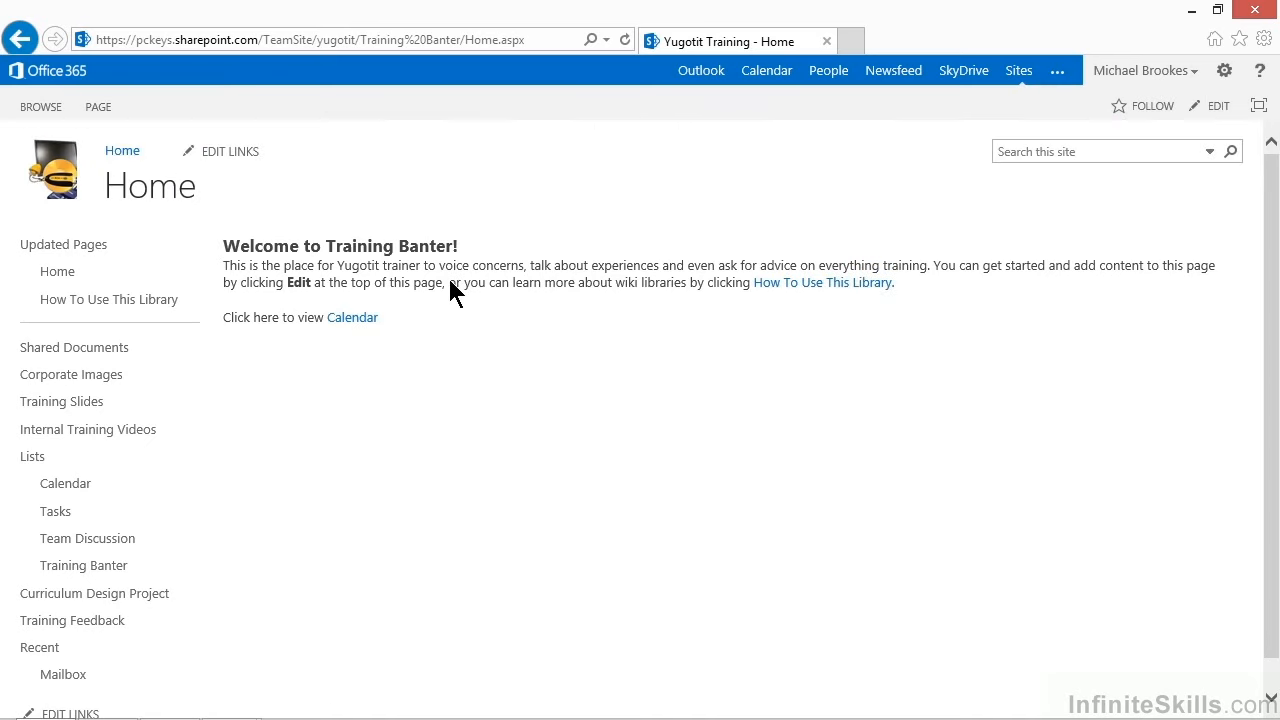